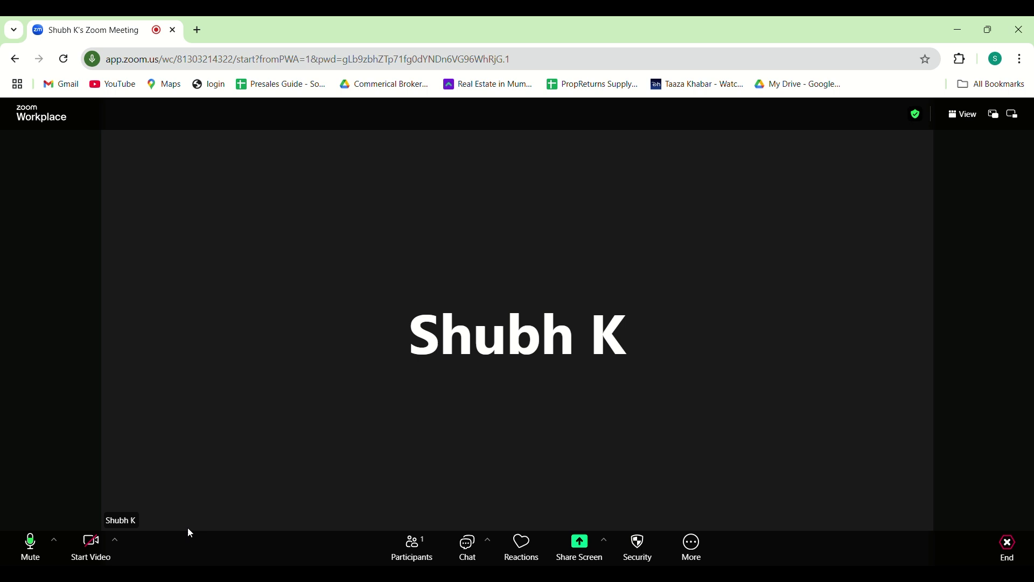
# Open the Background settings via 'Choose Background...' in the Start Video options menu
pyautogui.click(118, 540)
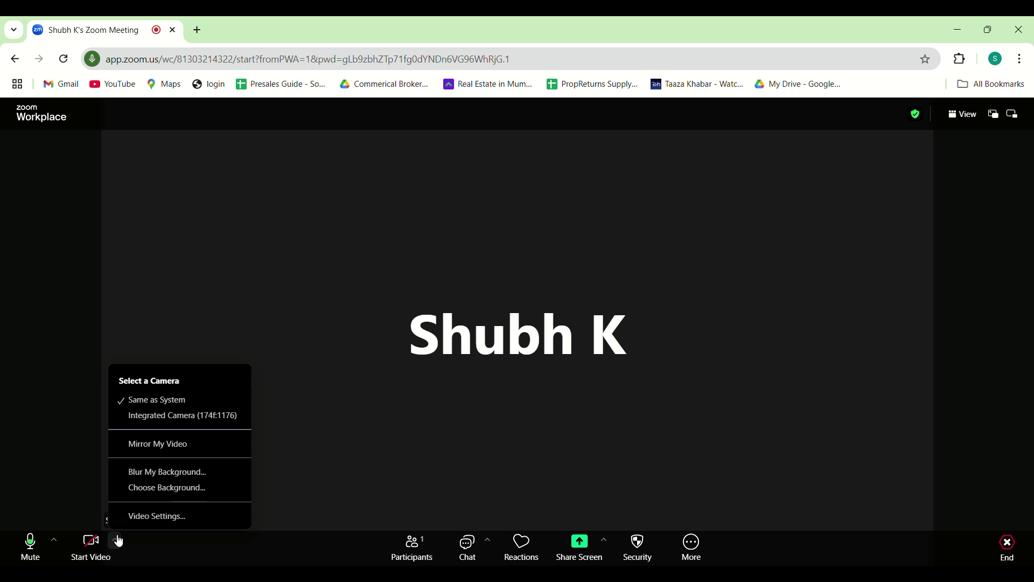
pyautogui.click(188, 490)
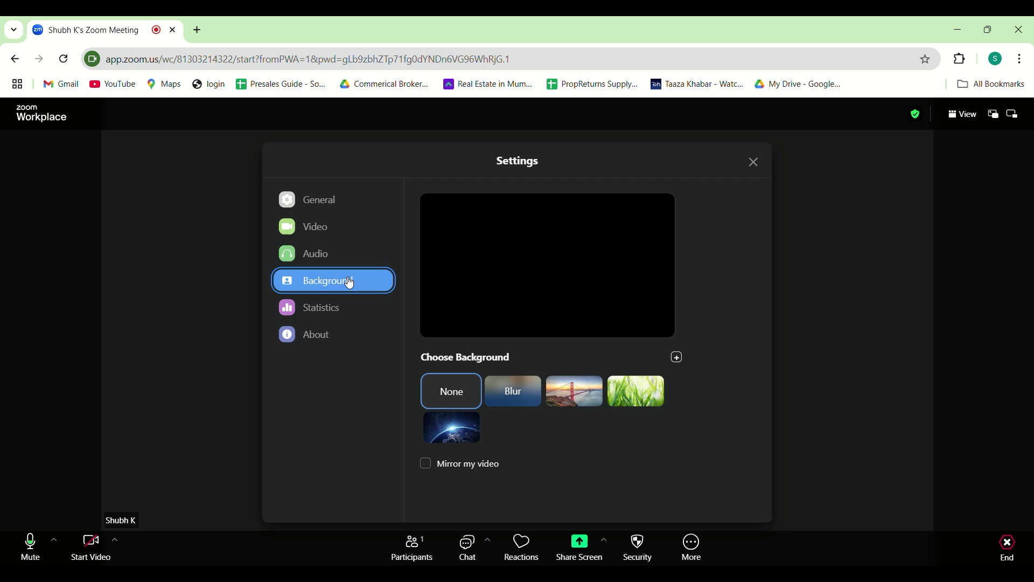
# Try the Blur, Golden Gate bridge and grass backgrounds, then apply Earth-from-space
pyautogui.click(530, 393)
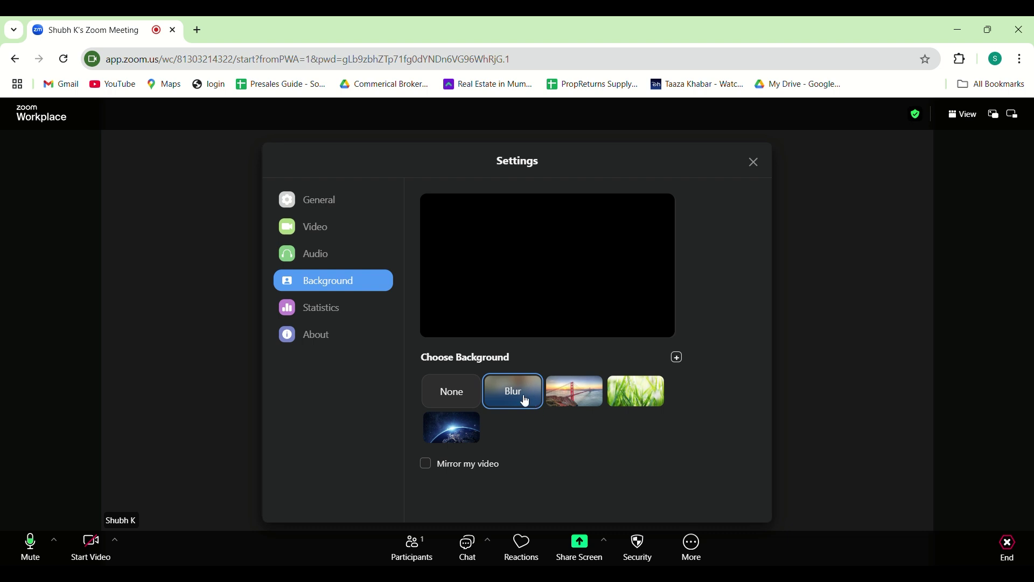
pyautogui.click(575, 400)
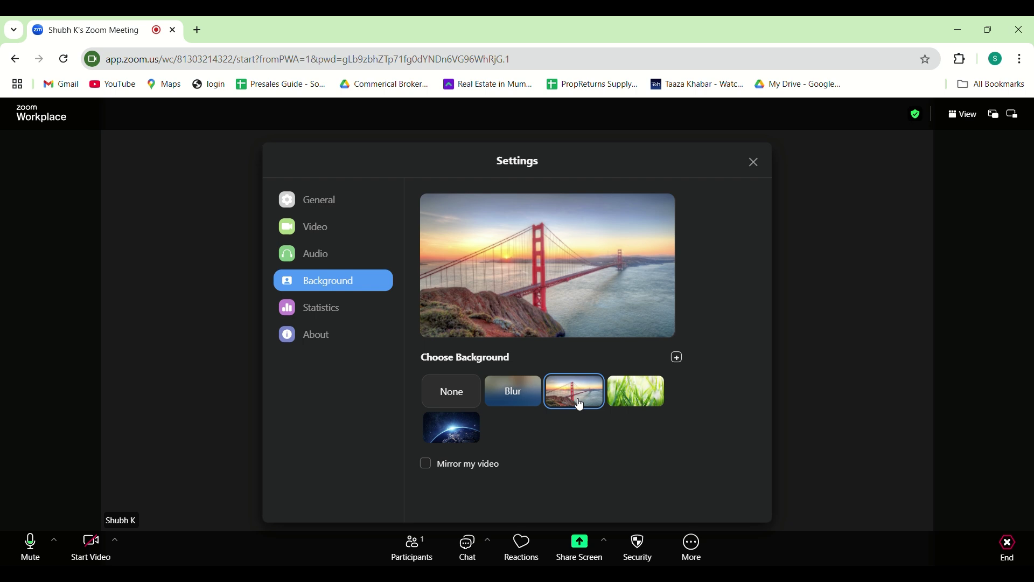
pyautogui.click(626, 399)
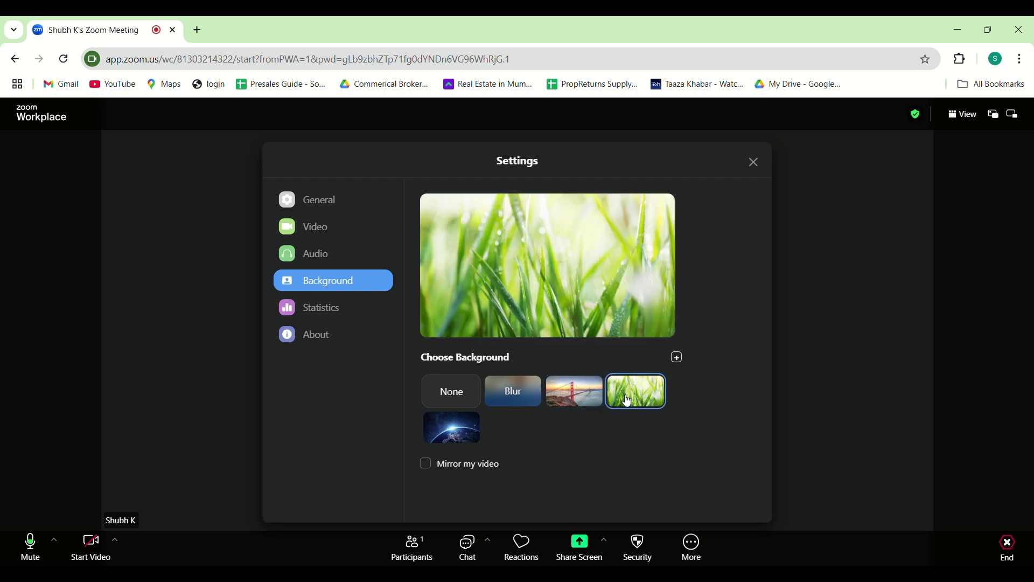
pyautogui.click(462, 426)
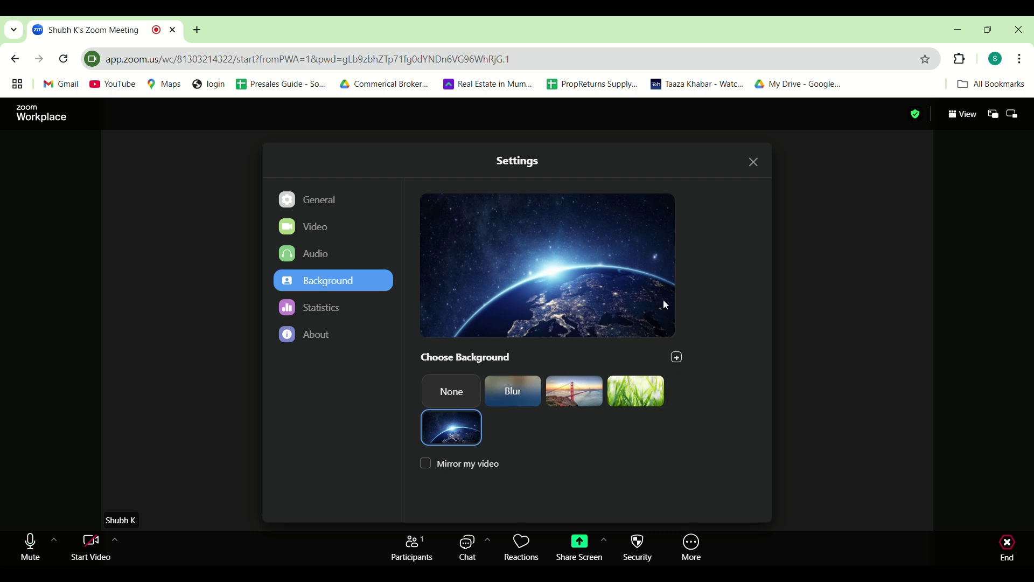
pyautogui.click(753, 162)
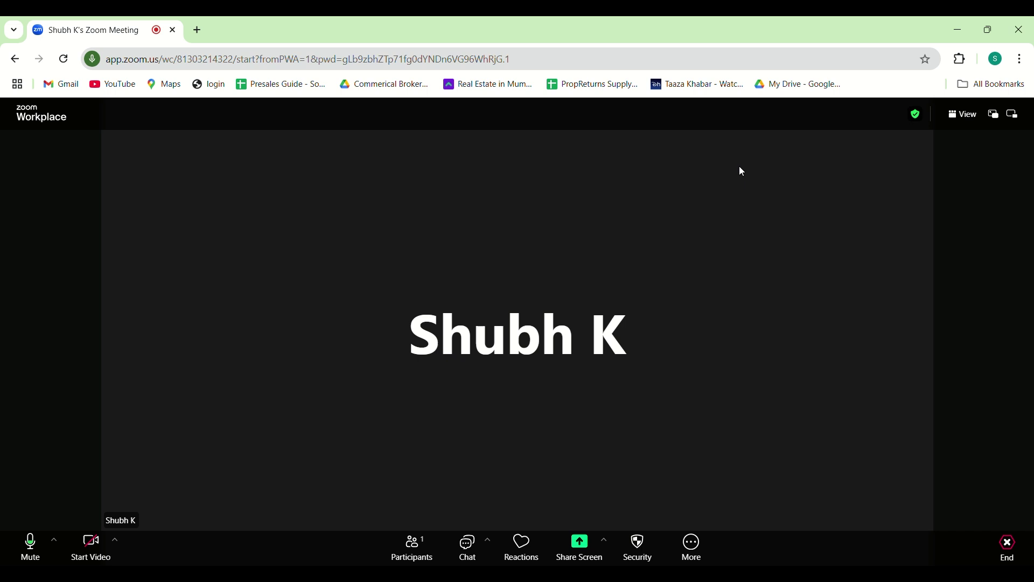